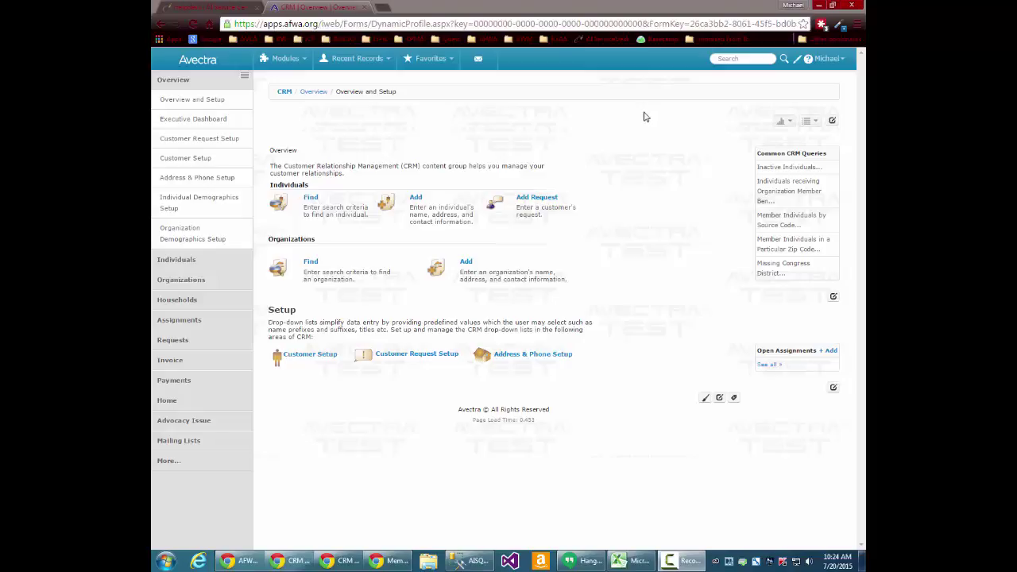
- Preview the colour themes, then show the user name account menu with My Profile, My Preferences, My Roles and Logout
click(798, 62)
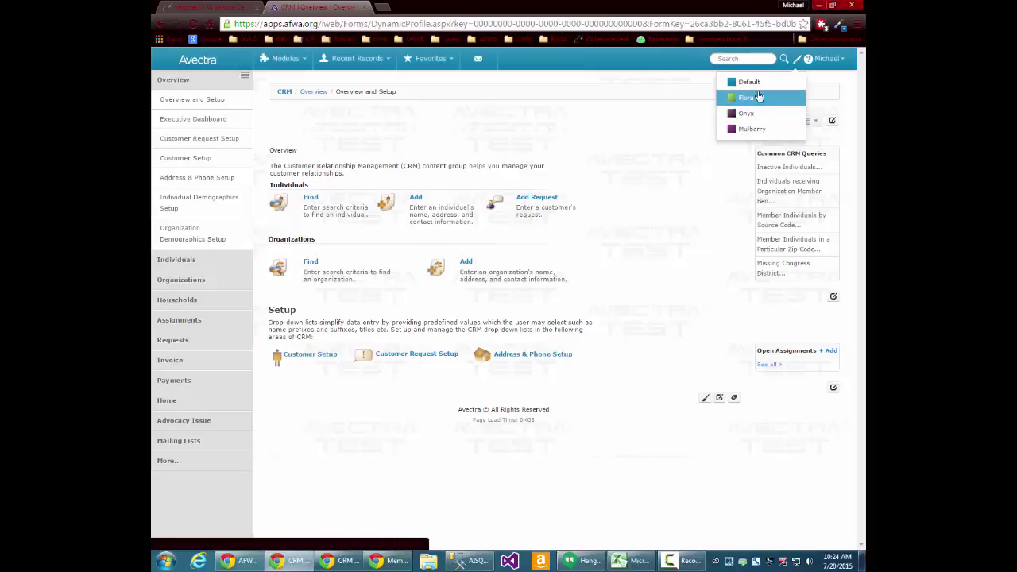
click(843, 62)
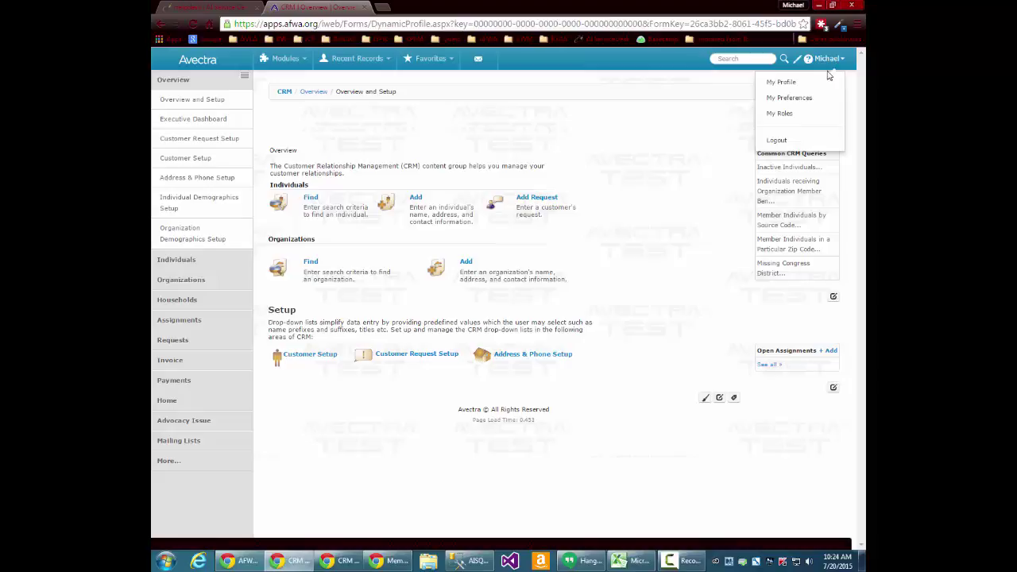
- In My Preferences, leave the HTML editor unchanged and change recent contacts shown from 5 to 10
click(816, 101)
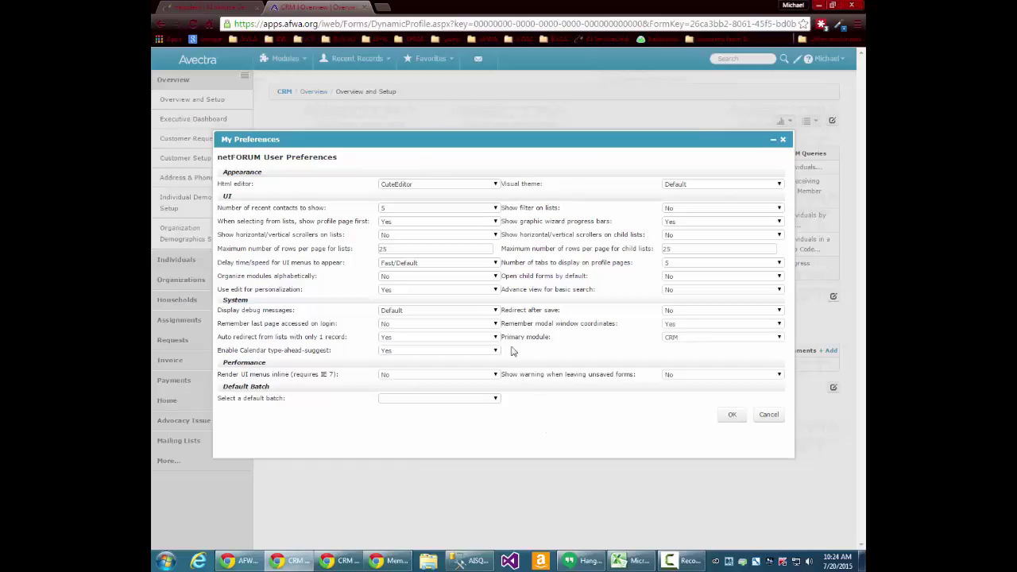
click(496, 186)
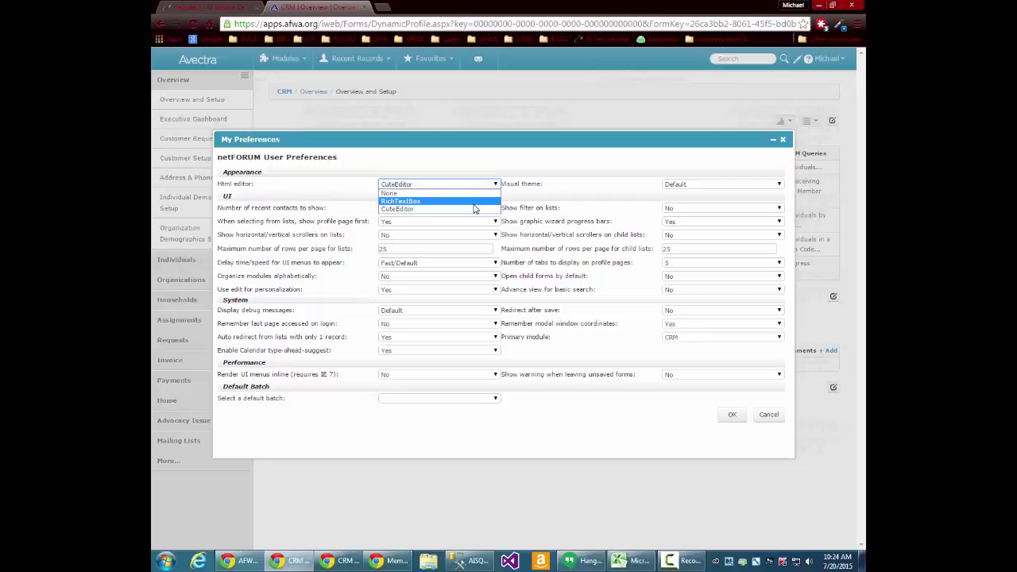
click(539, 197)
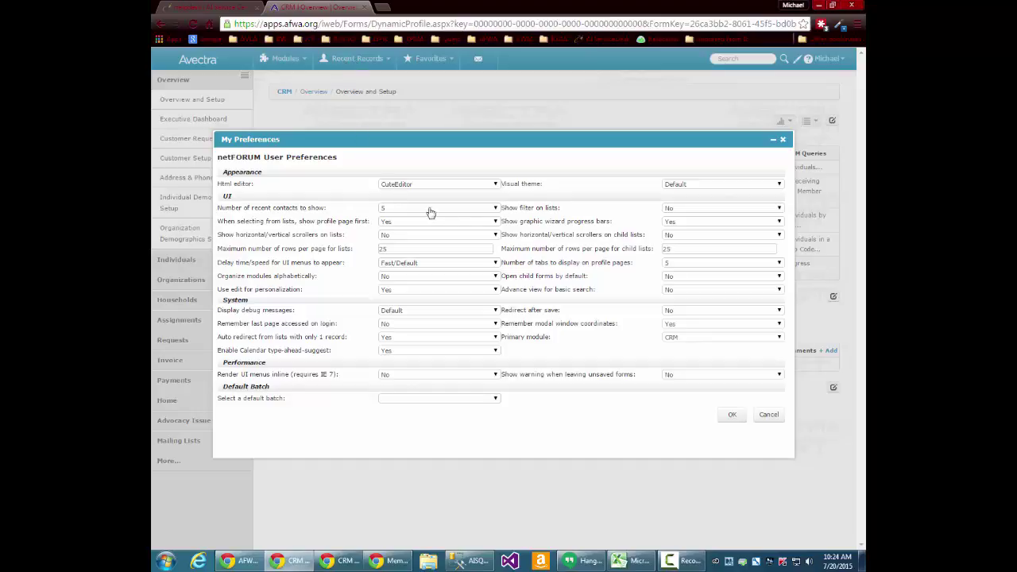
click(494, 210)
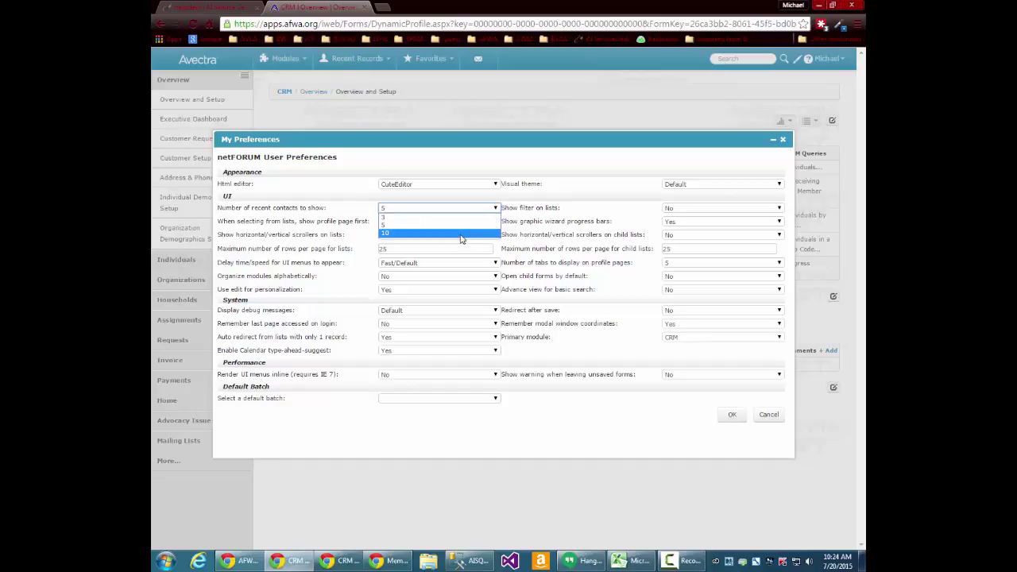
click(461, 234)
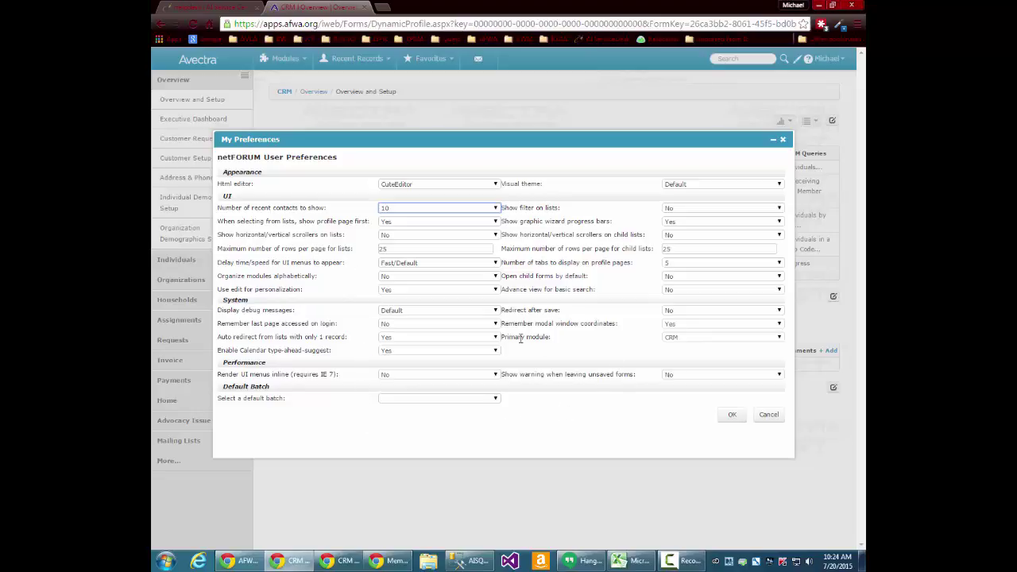
click(720, 344)
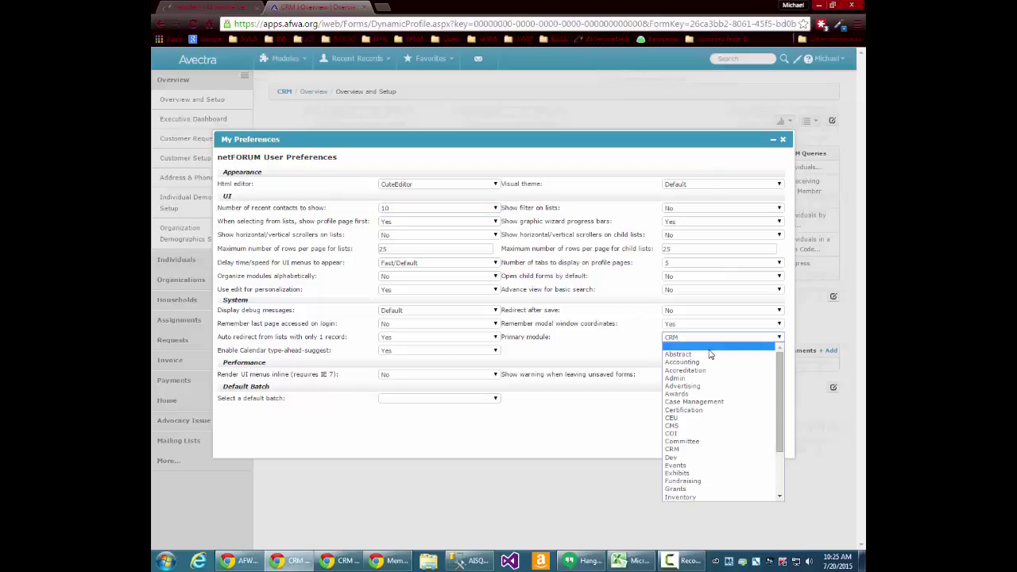
click(635, 324)
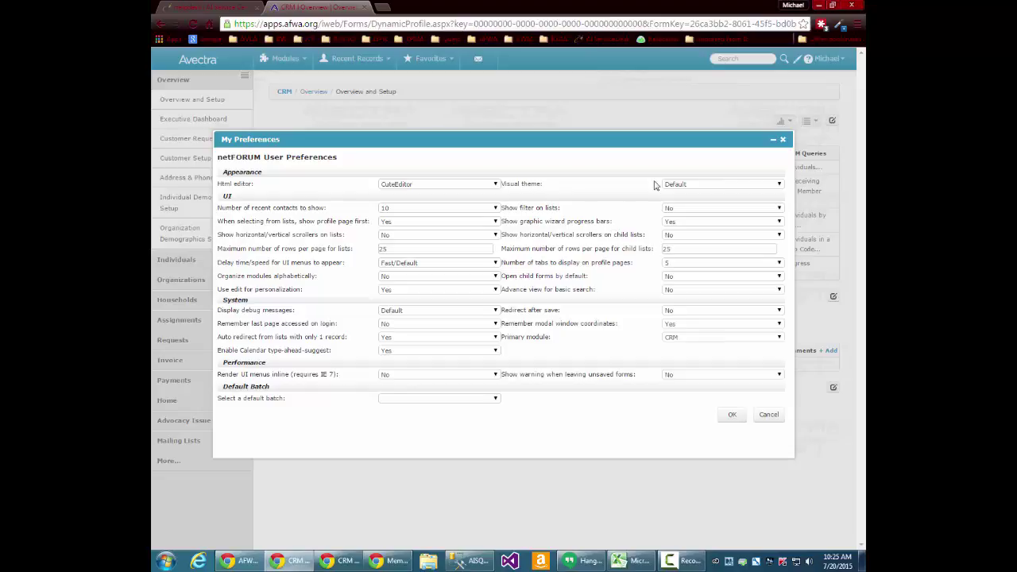
click(746, 186)
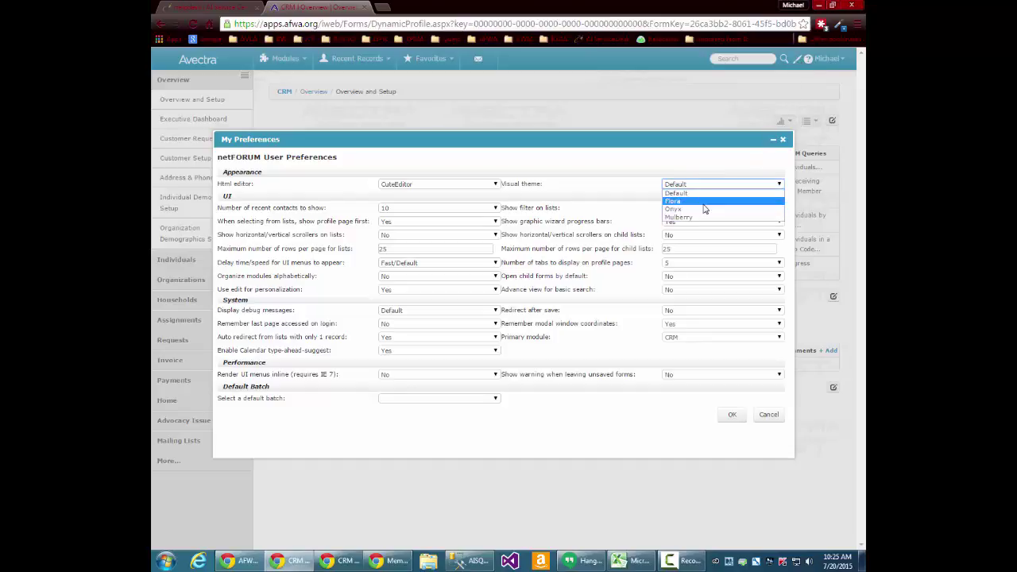
click(626, 200)
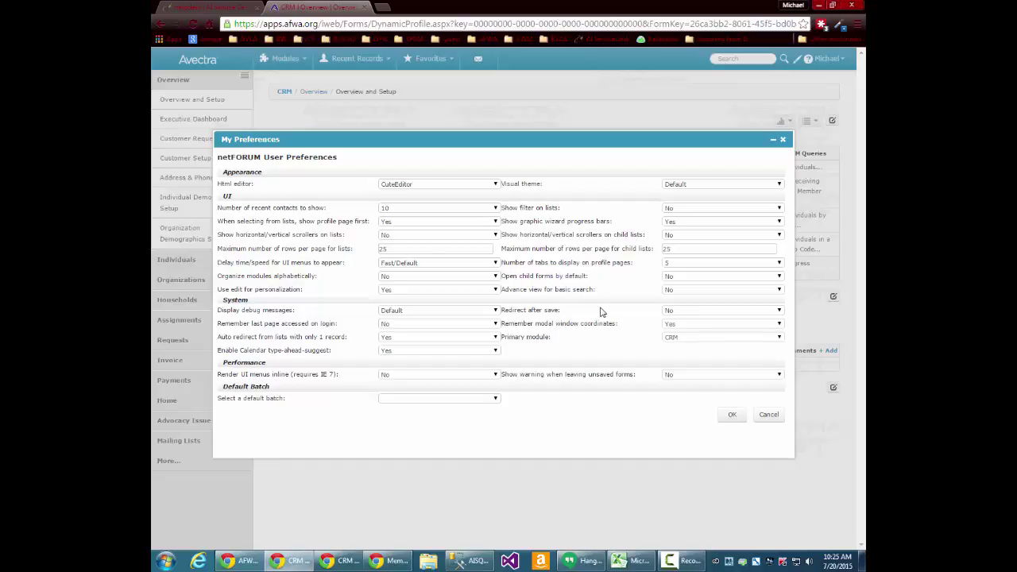
- Save the preferences with OK, returning to the CRM Overview and Setup page
click(732, 416)
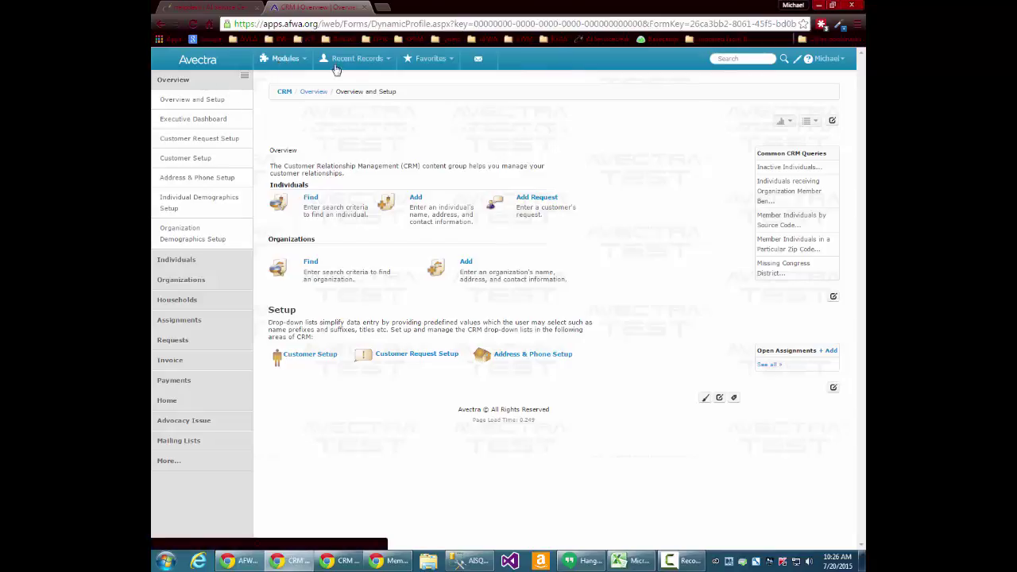
- Toggle the sidebar, expand Individuals and Organizations, then view the Recent Records and Favorites menus
click(244, 76)
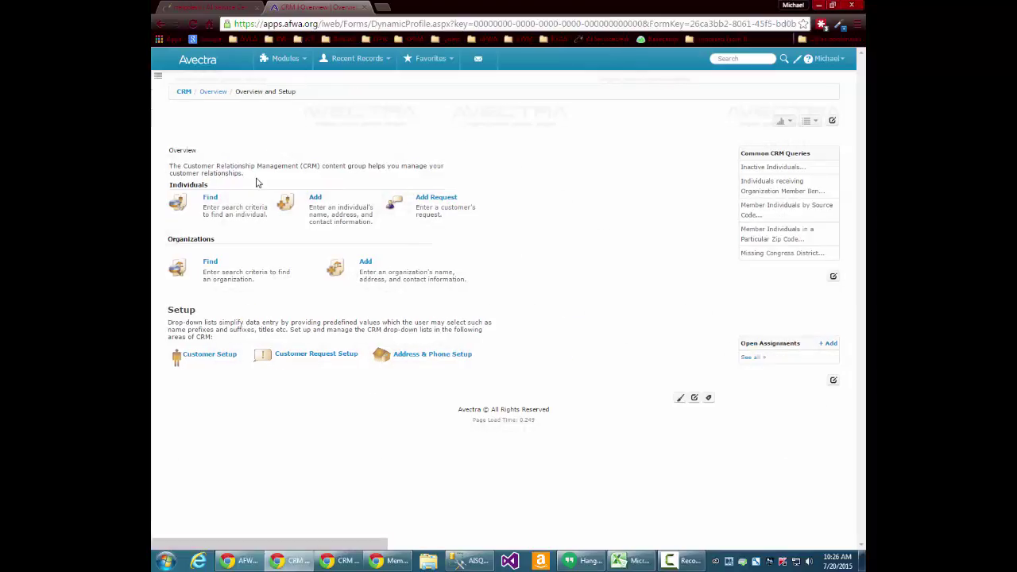
click(158, 75)
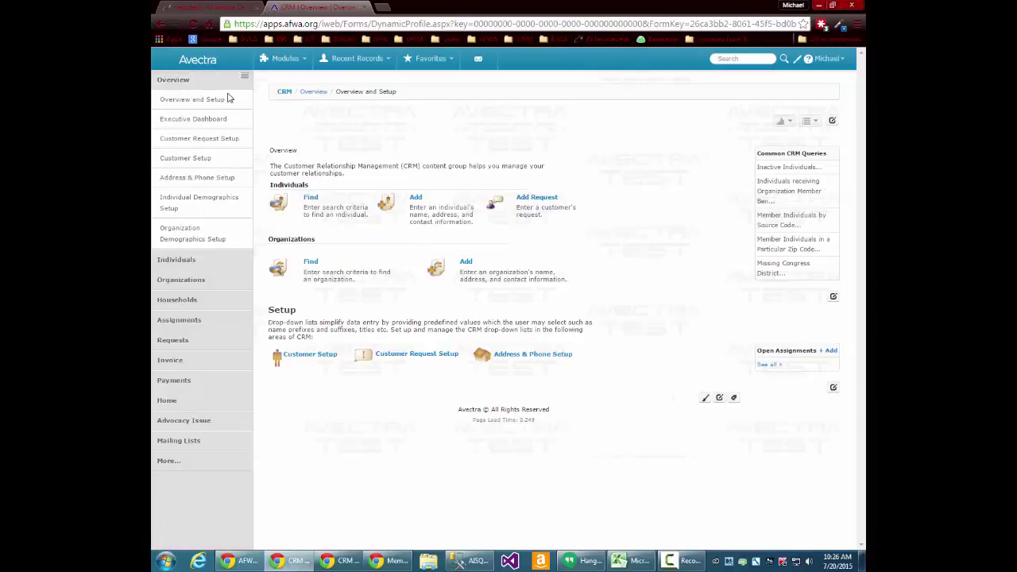
click(221, 259)
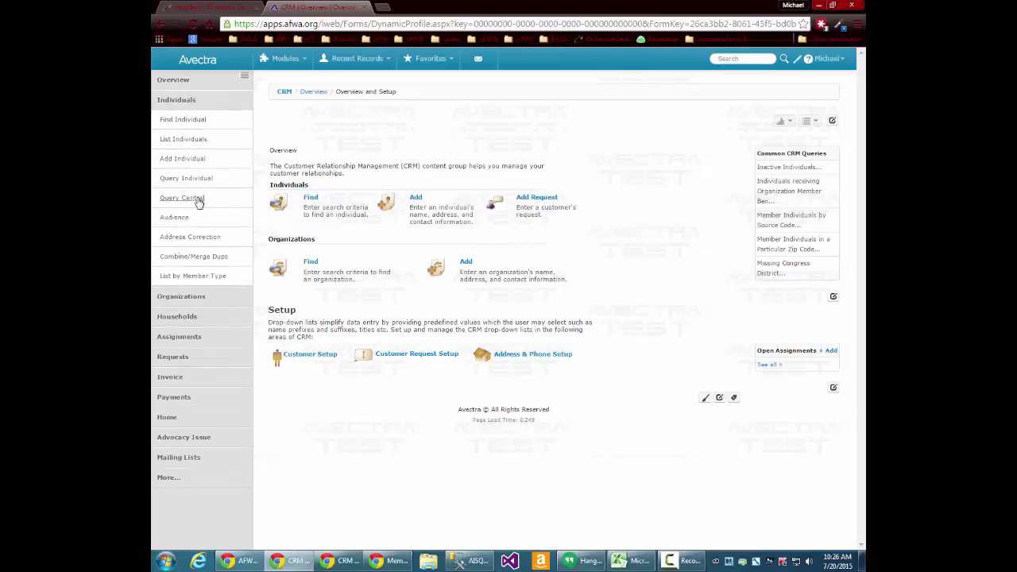
click(205, 297)
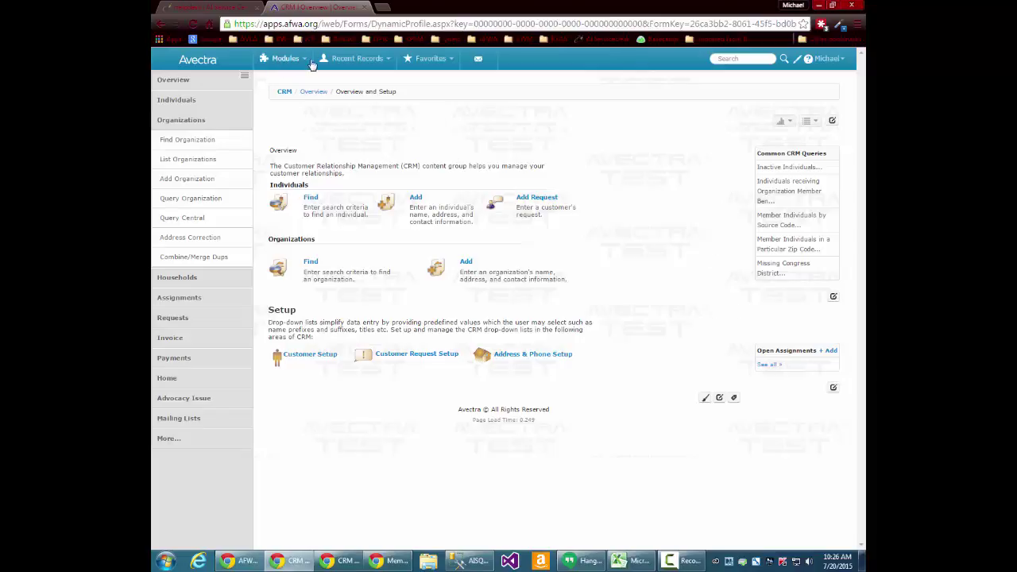
click(385, 60)
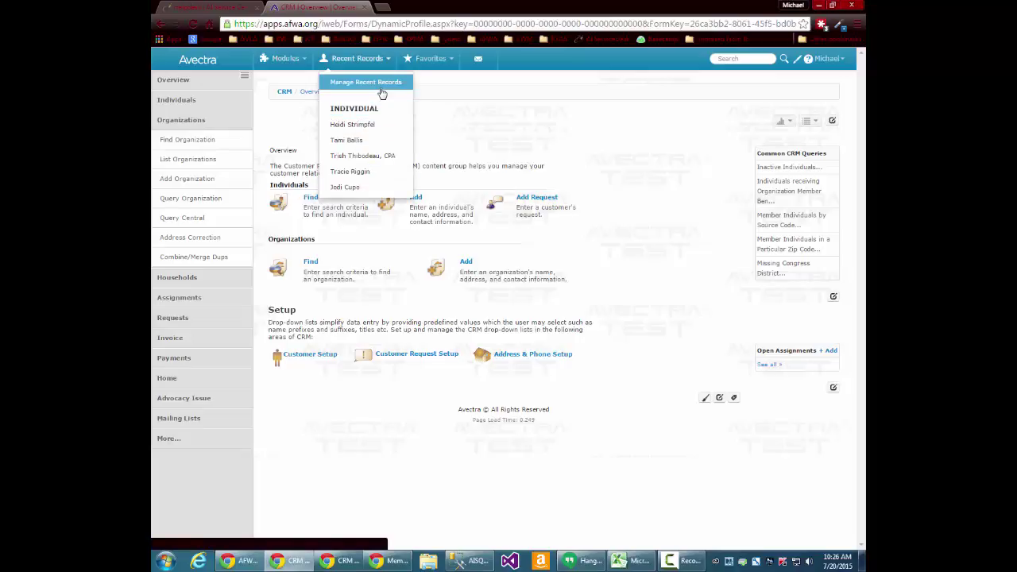
click(457, 58)
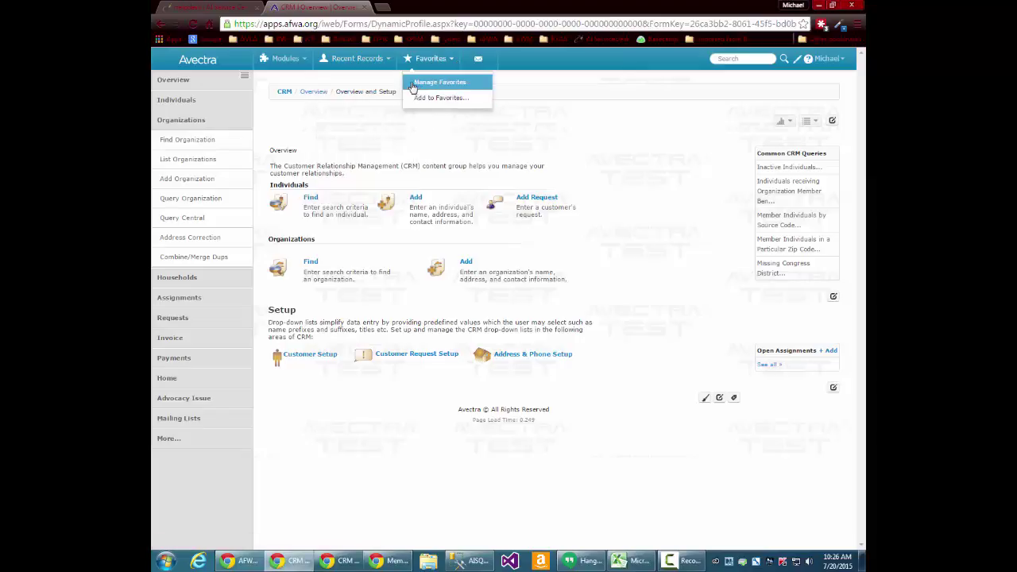